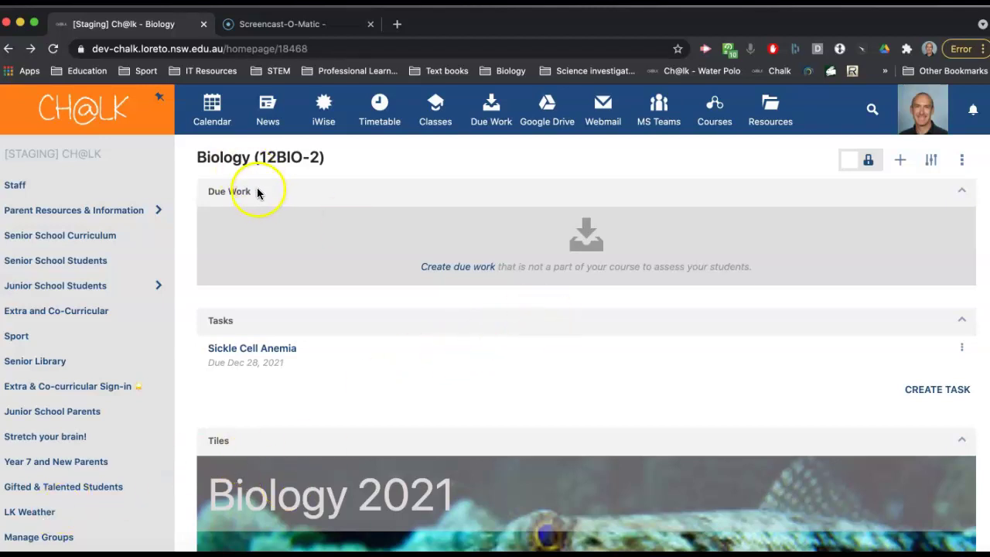
Look through the Learning components that can be added to the Biology class page
click(902, 161)
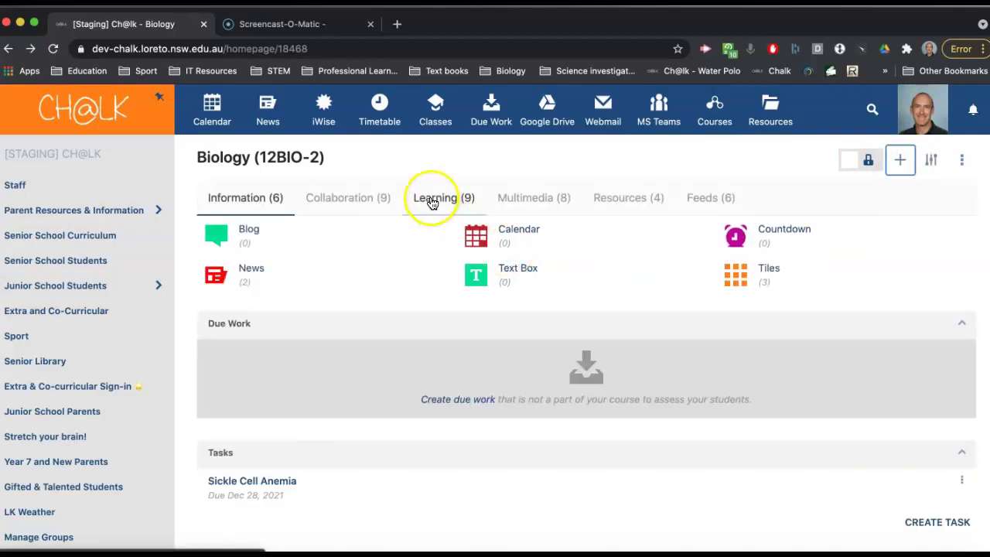
click(433, 203)
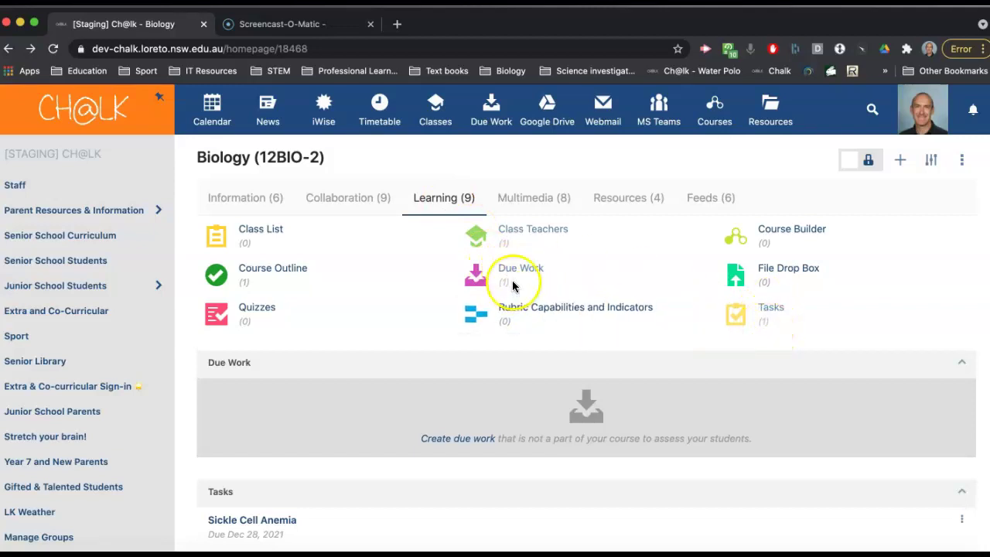
click(904, 164)
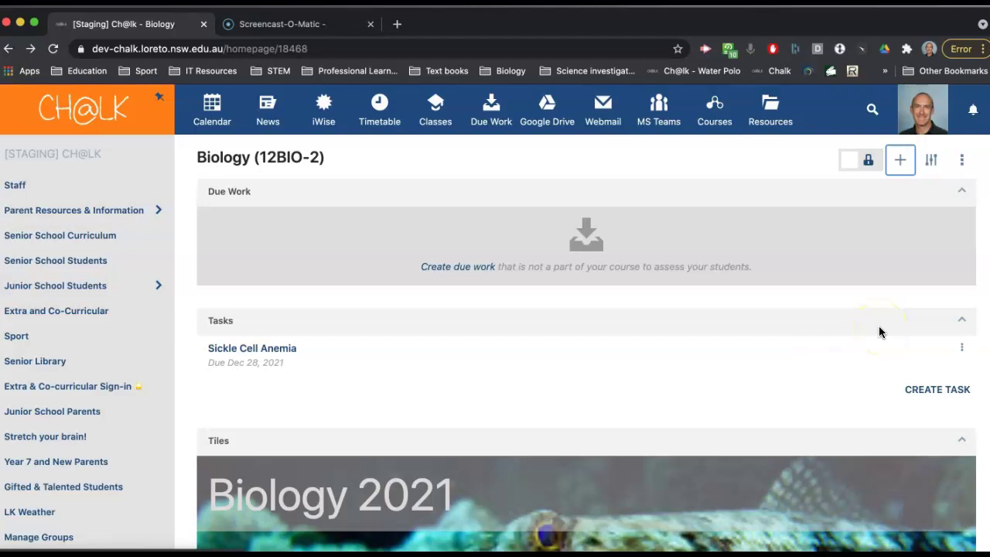
Start a new task for the Biology class titled "Homework" with the work type Homework
click(935, 395)
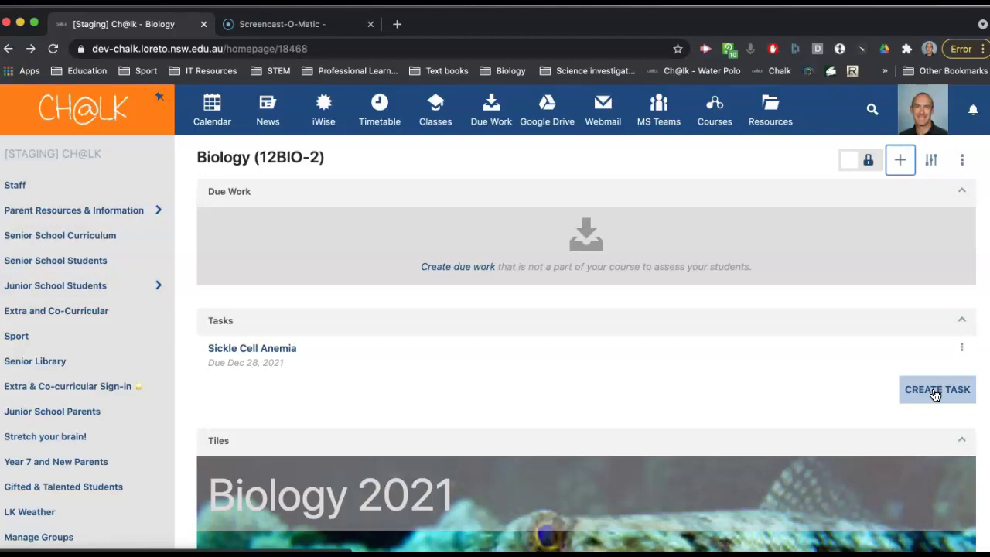
click(934, 391)
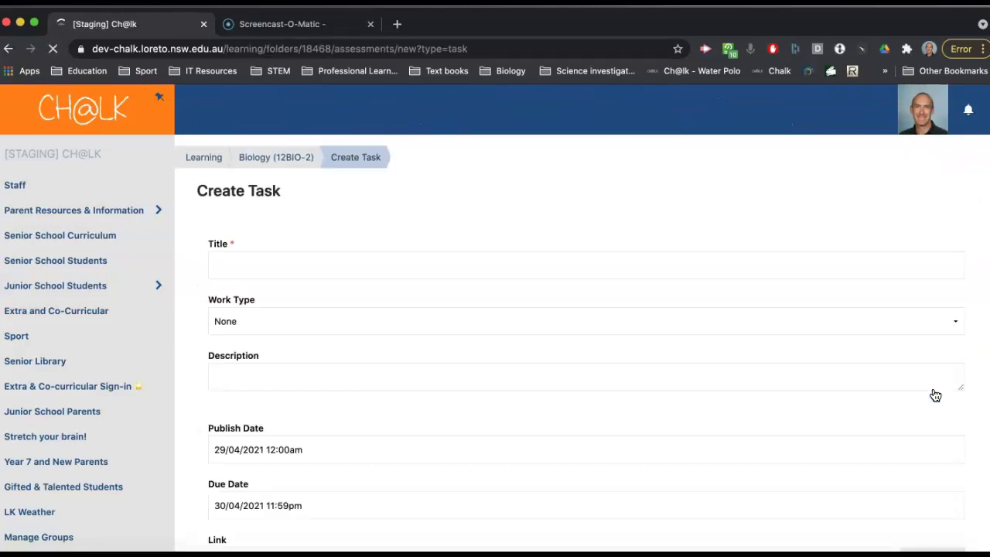
click(398, 269)
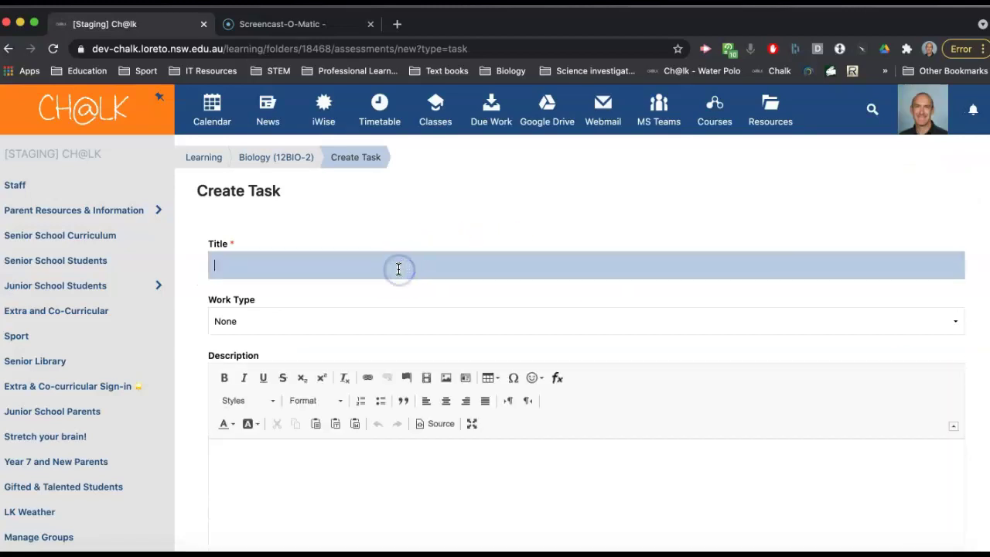
text(HO)
text(mewro)
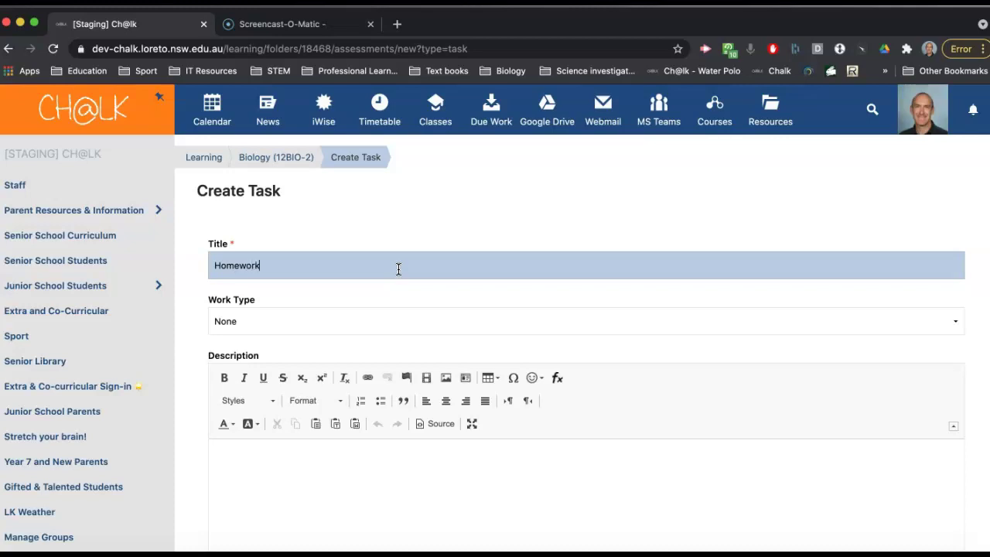
click(930, 317)
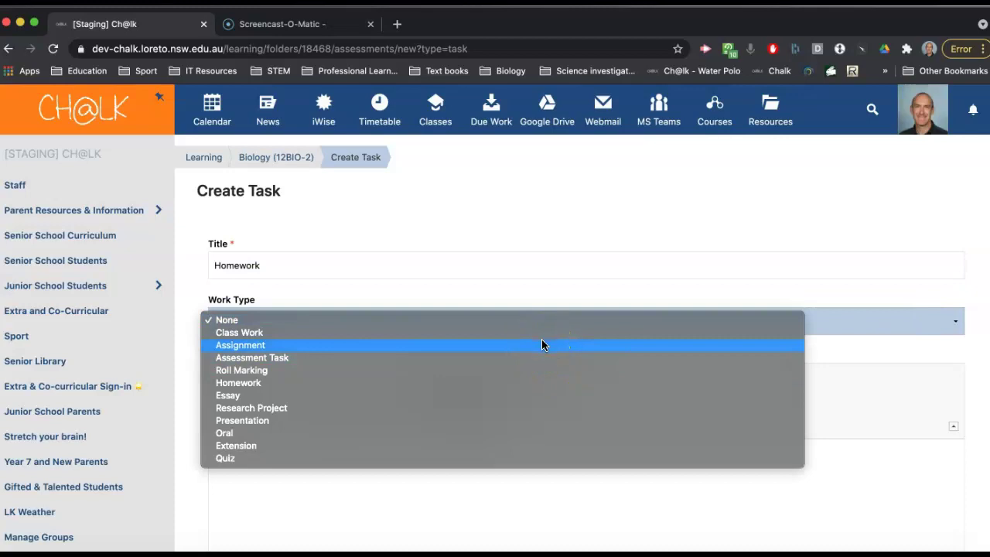
click(537, 385)
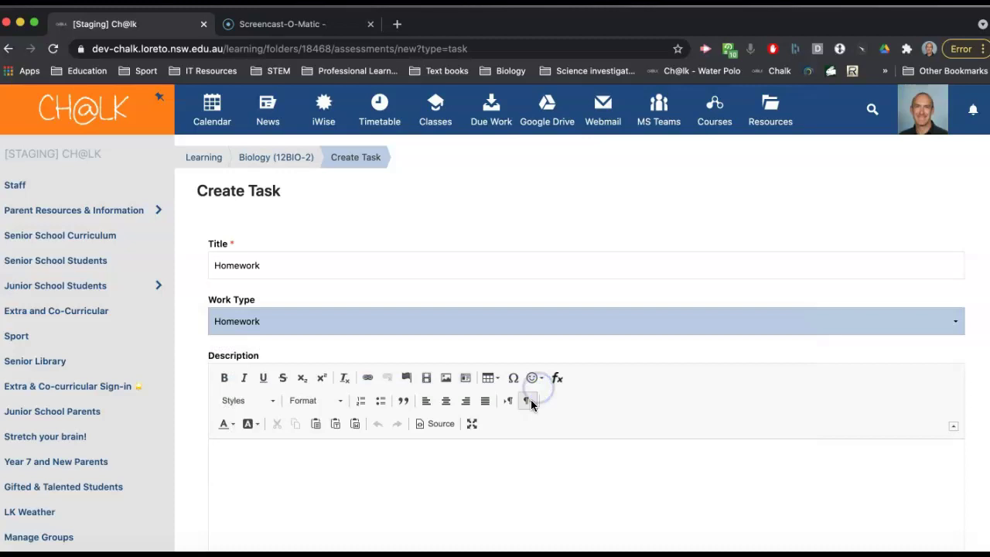
Enter "Homework" as the task's description
scroll(490, 464, down, 3)
click(307, 341)
text(Homewr)
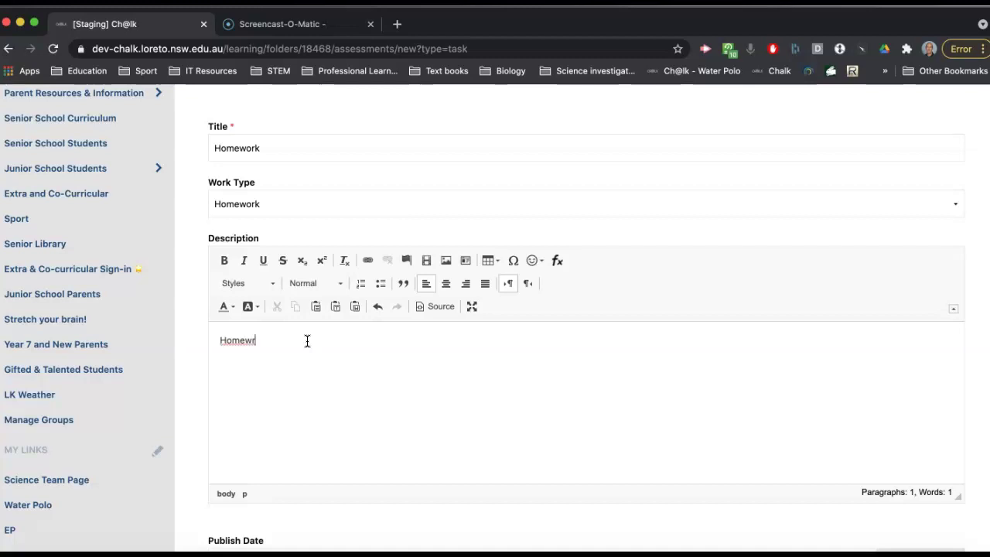
key(BackSpace)
text(ork)
Allow self-assessment for the Homework task and create it
scroll(307, 340, down, 9)
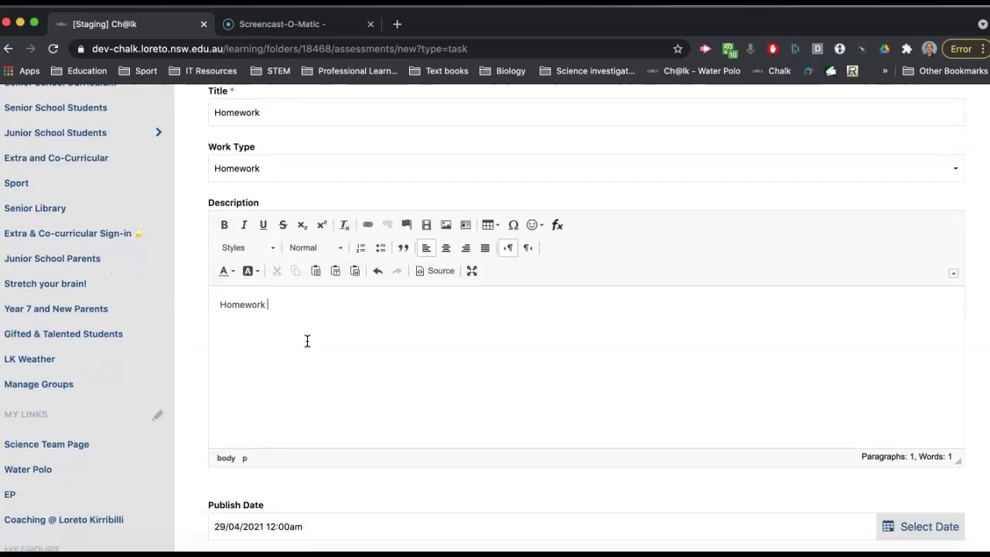
scroll(307, 340, down, 2)
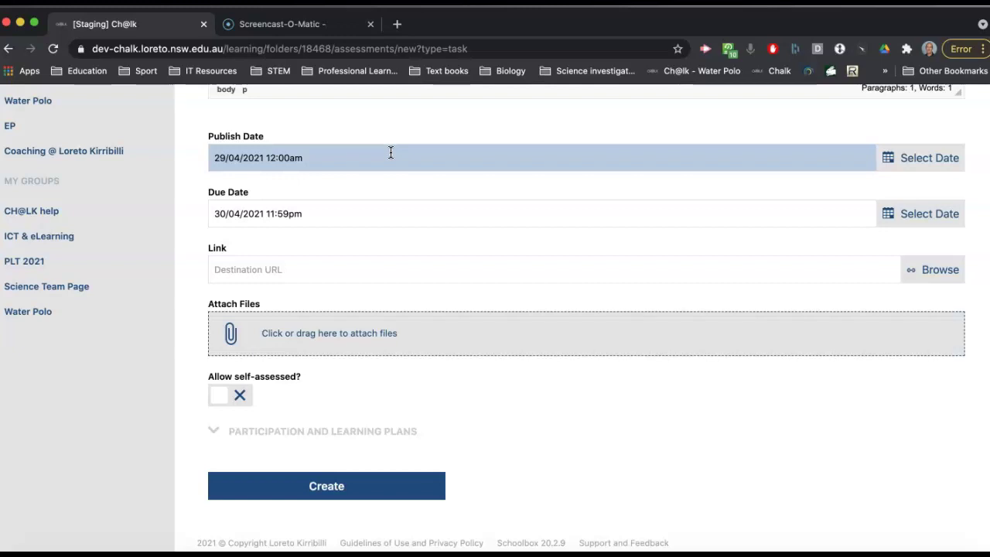
click(368, 212)
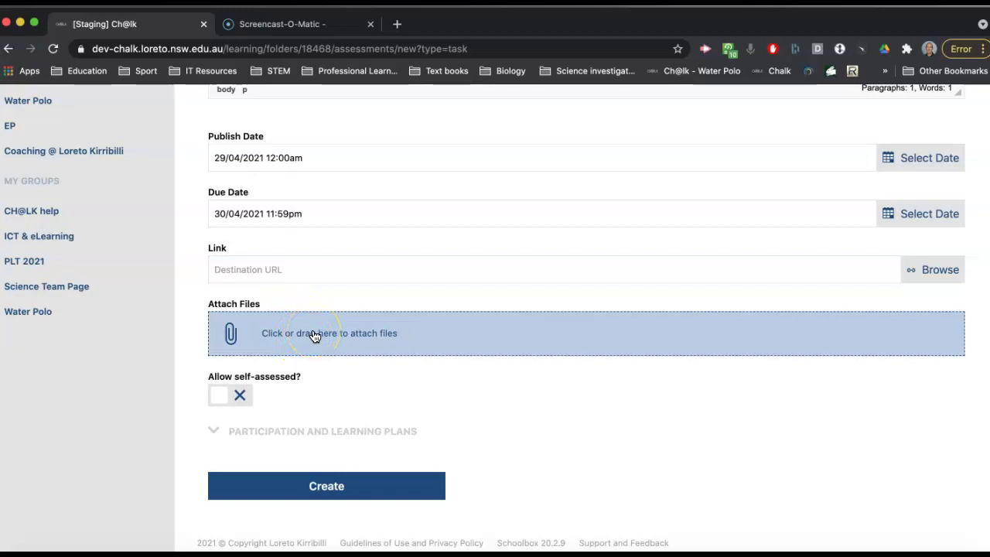
click(243, 396)
click(223, 392)
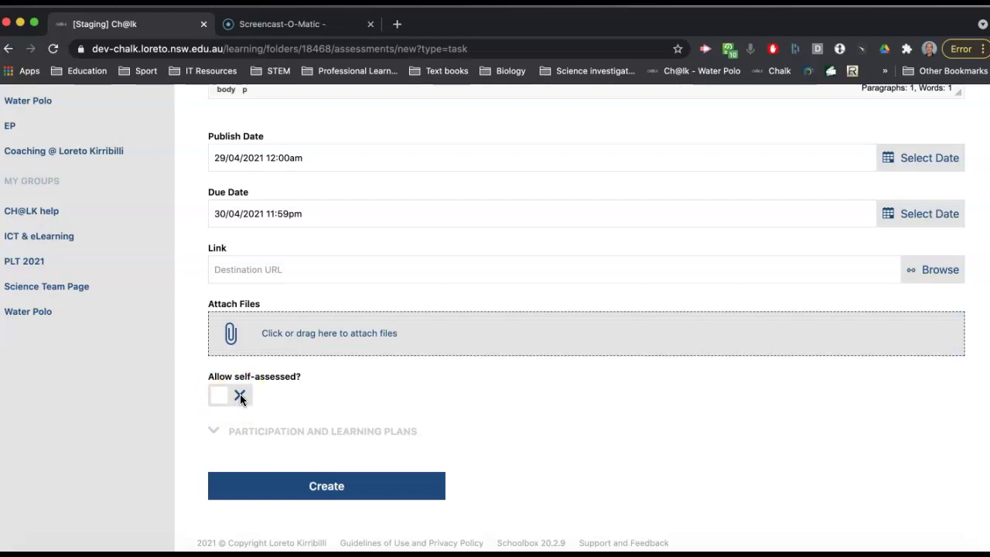
click(240, 396)
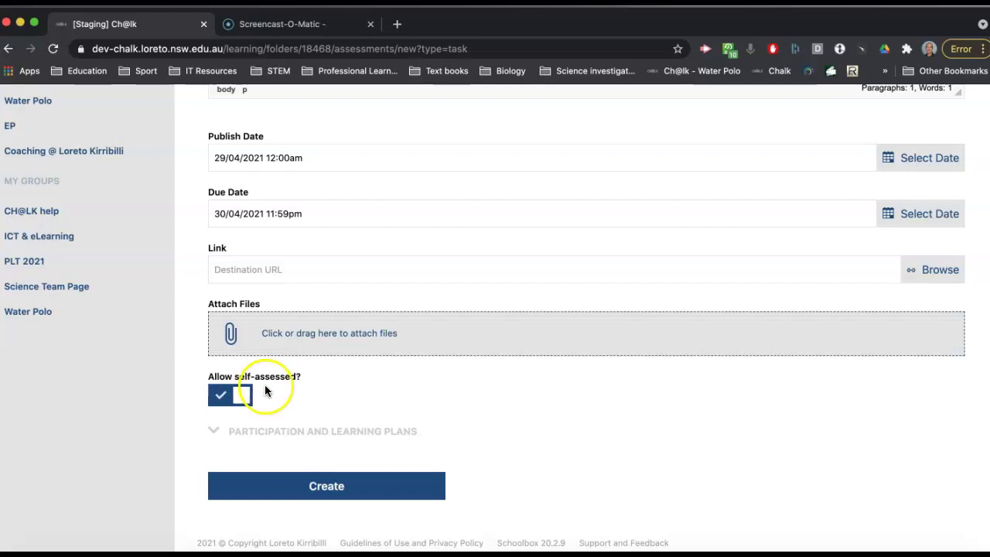
click(325, 484)
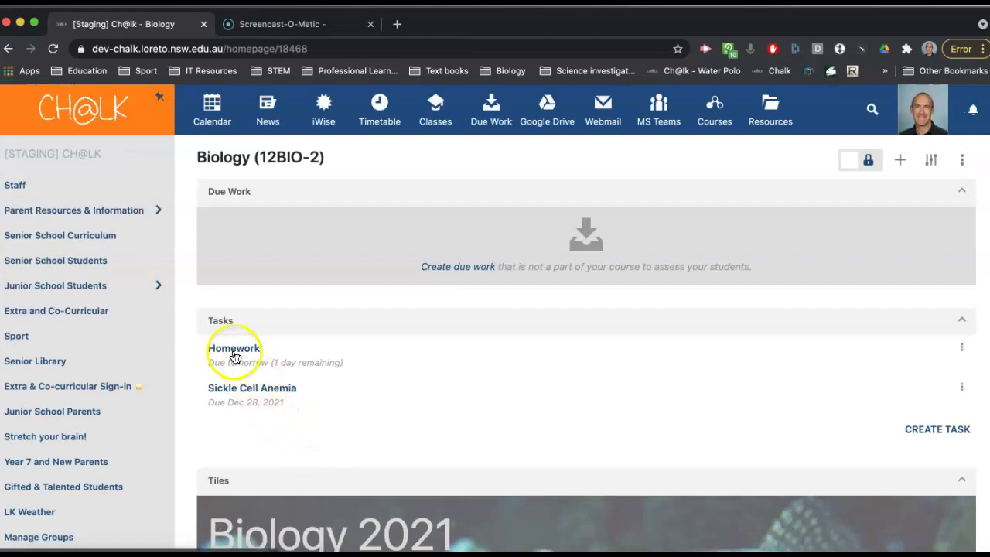
View the completion status of the Sickle Cell Anemia task
click(251, 390)
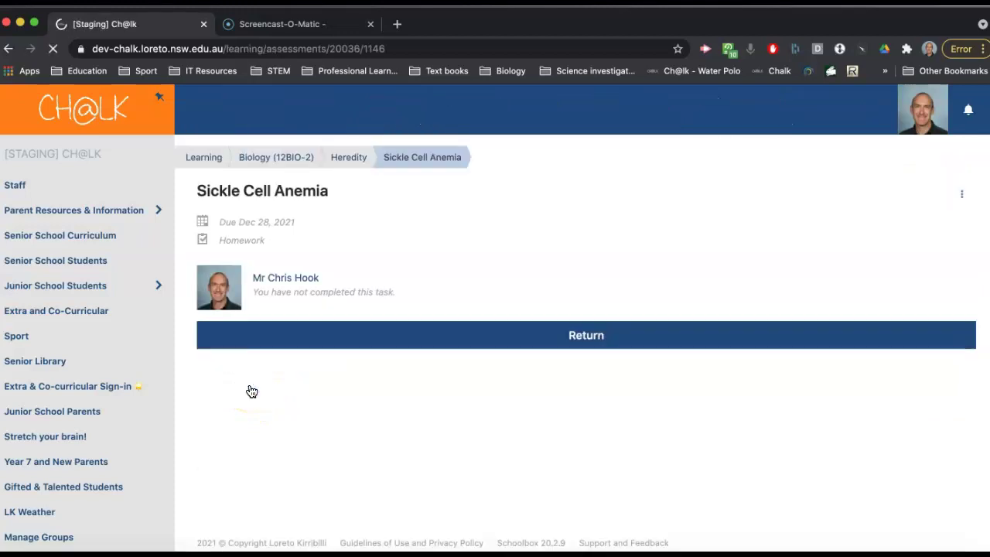
click(961, 195)
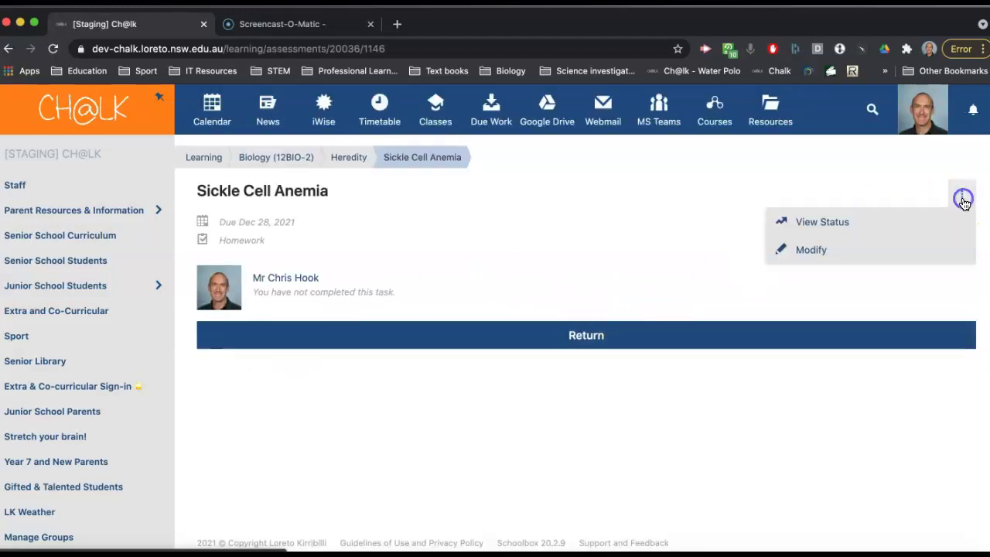
click(917, 218)
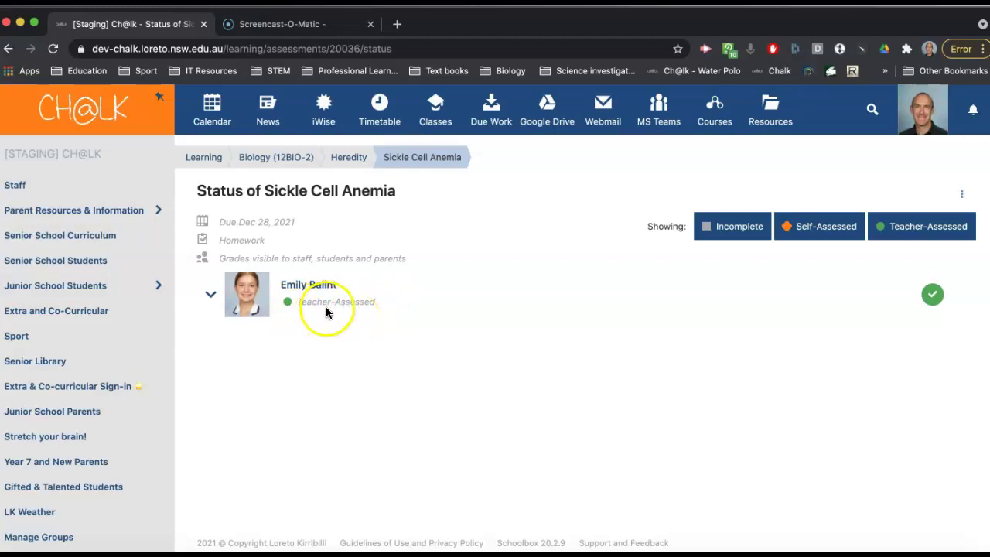
Switch the listed student's status to incomplete and back to complete, and return to the Biology class page
click(932, 294)
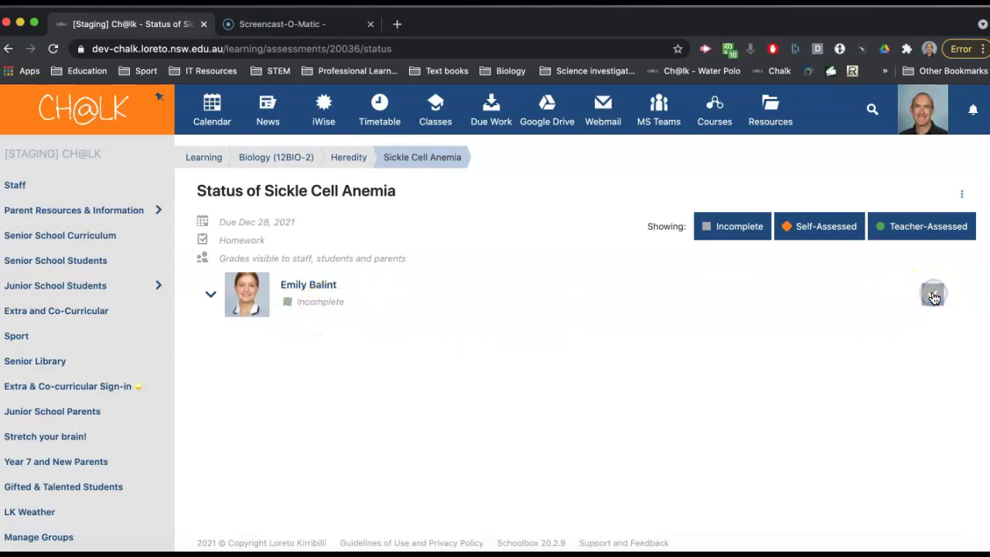
click(933, 296)
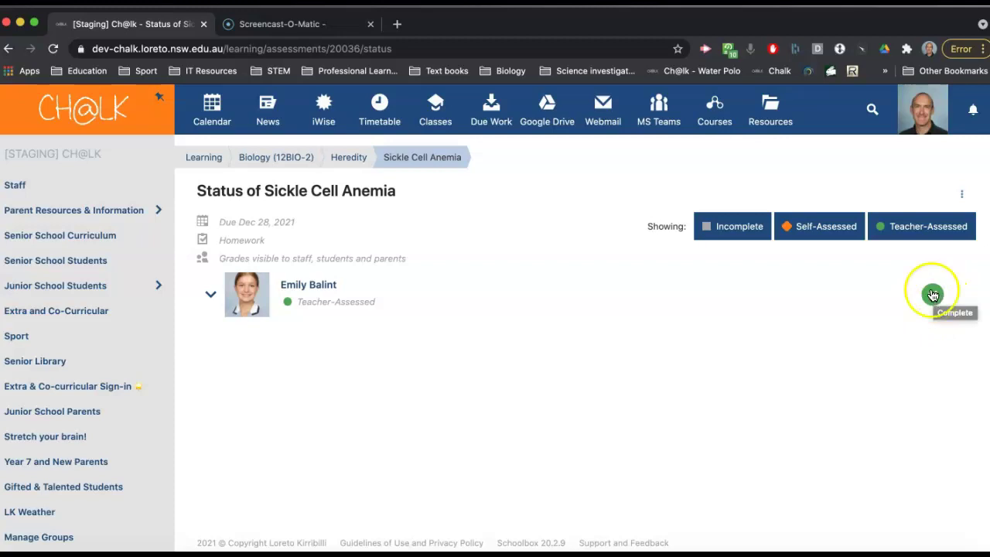
click(8, 48)
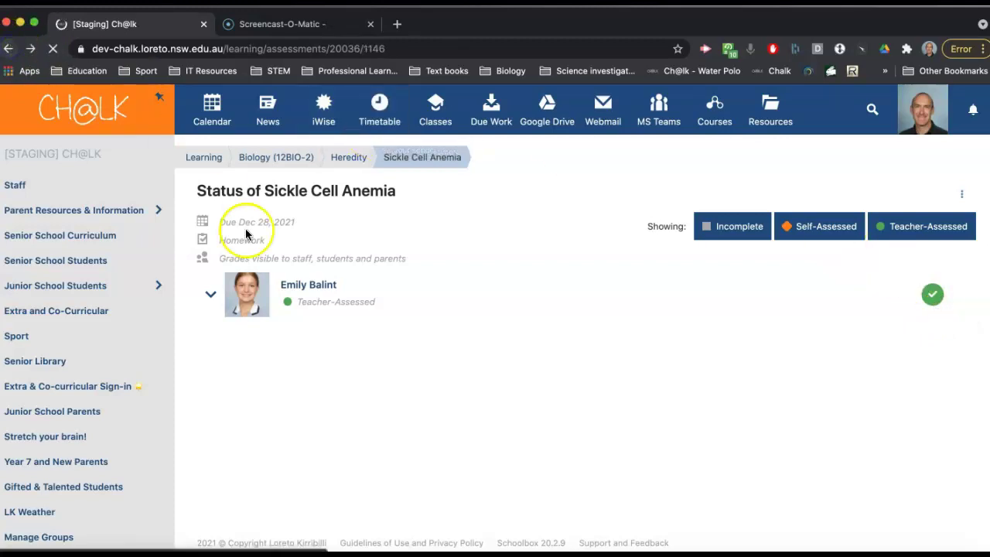
click(9, 50)
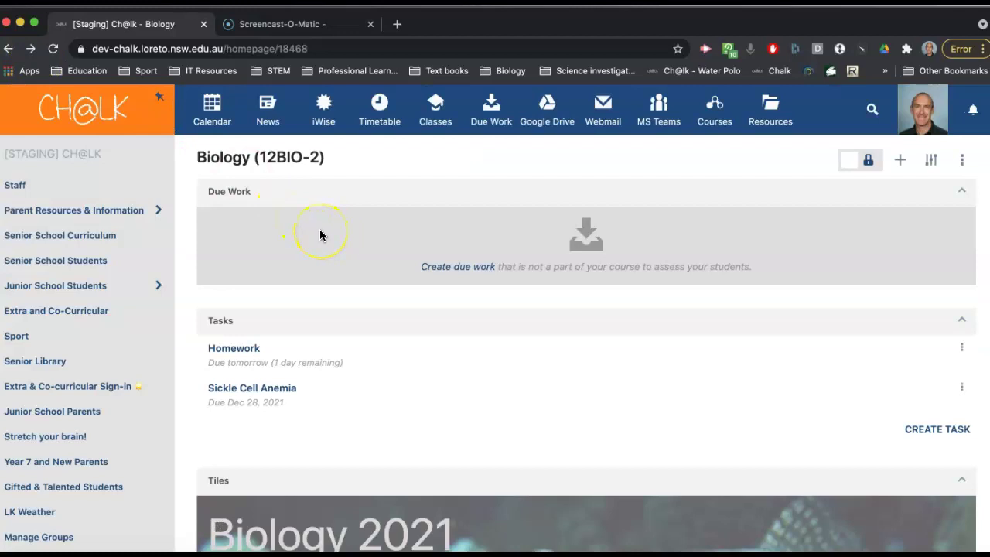
Start a new due work item titled "Research paper" with the work type Assessment Task
click(468, 268)
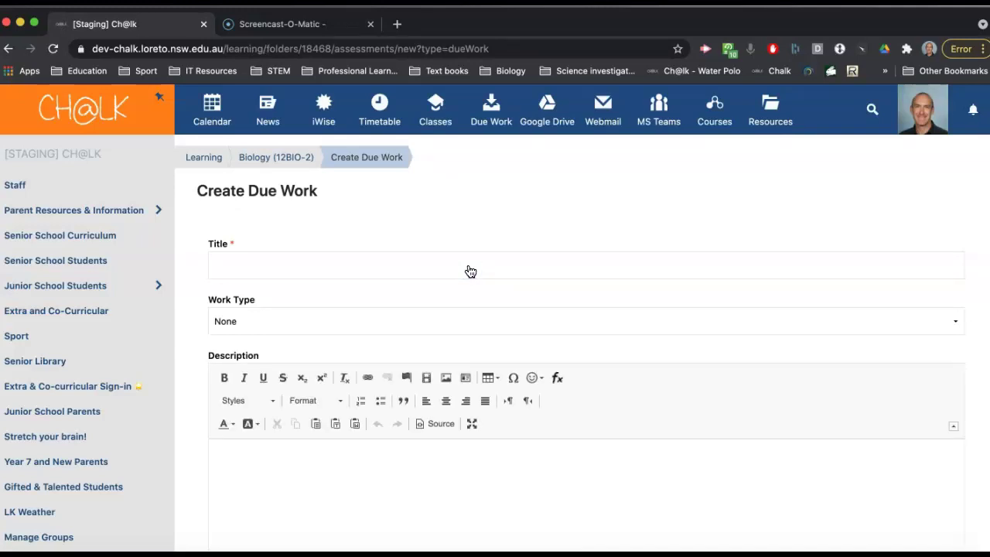
click(307, 265)
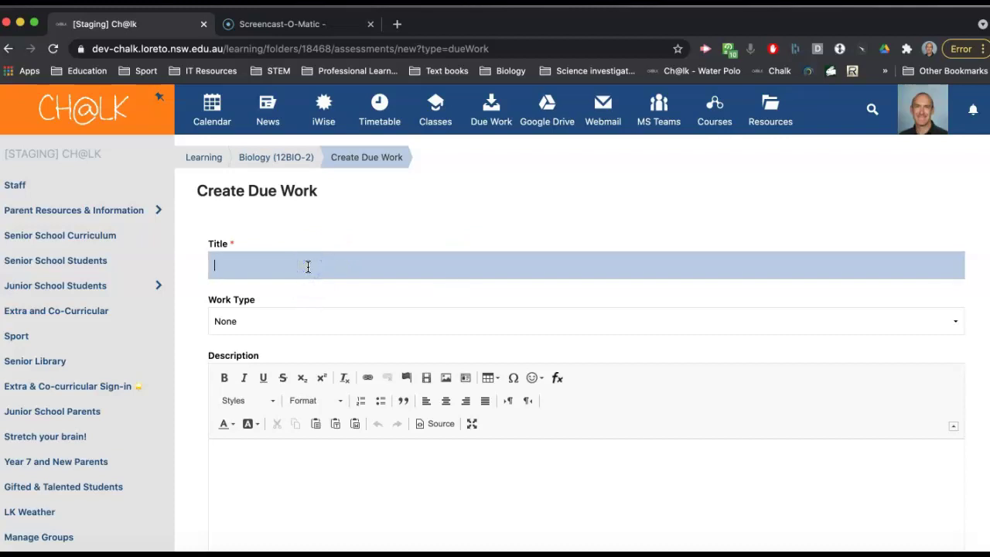
text(Research paper)
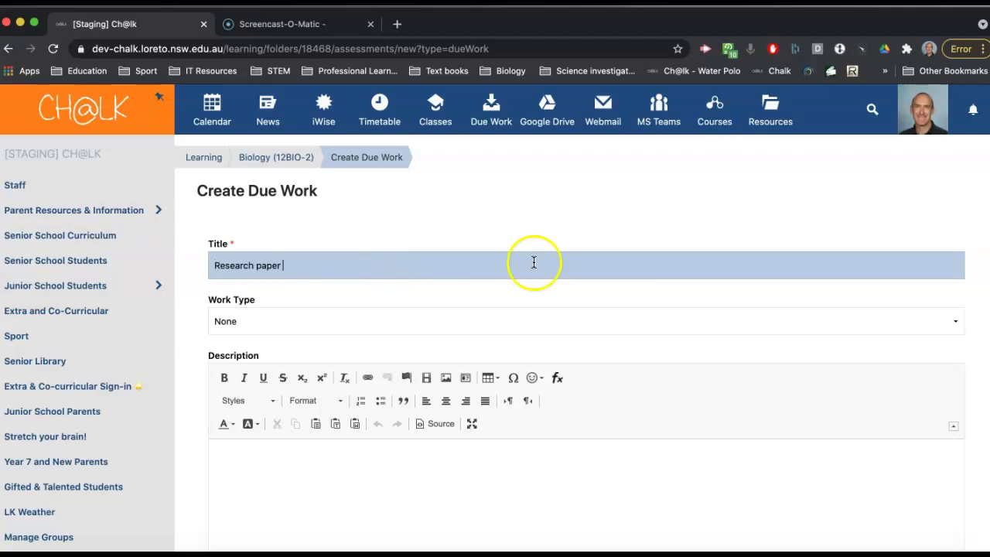
click(943, 319)
click(474, 354)
Enter "Research task on ...." as the due work's description
scroll(464, 348, down, 3)
click(273, 278)
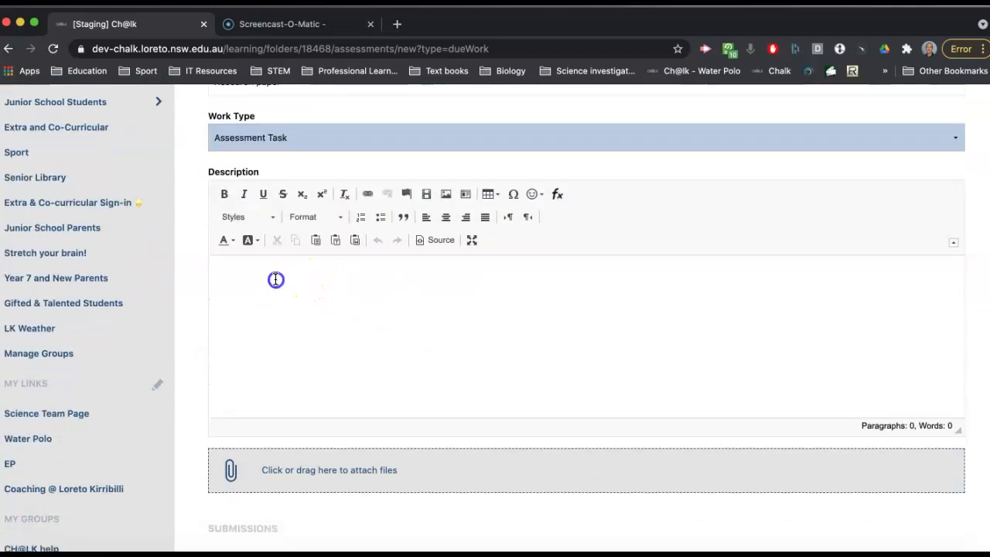
text(Re)
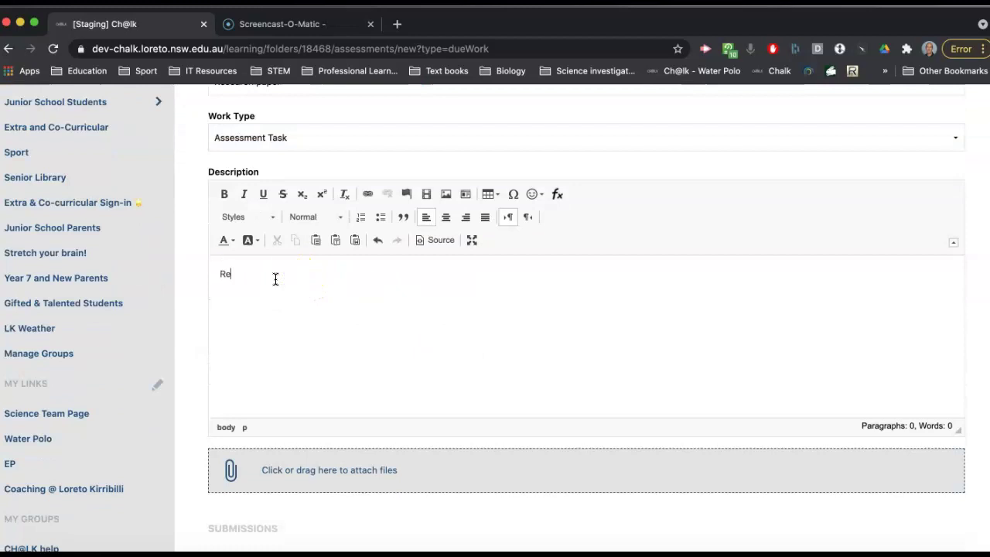
text(search)
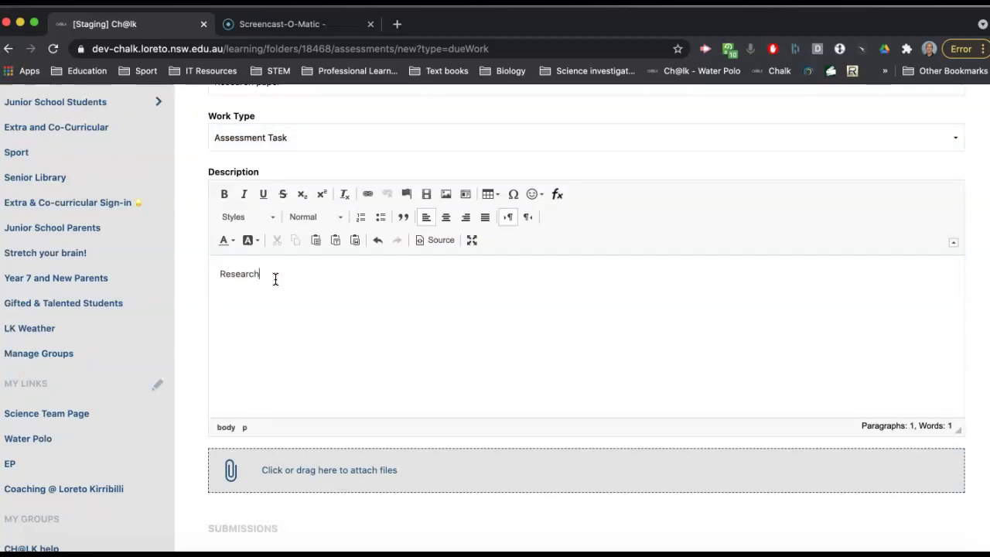
text( task on ....)
Set the due work to accept multiple online submissions
scroll(275, 280, down, 10)
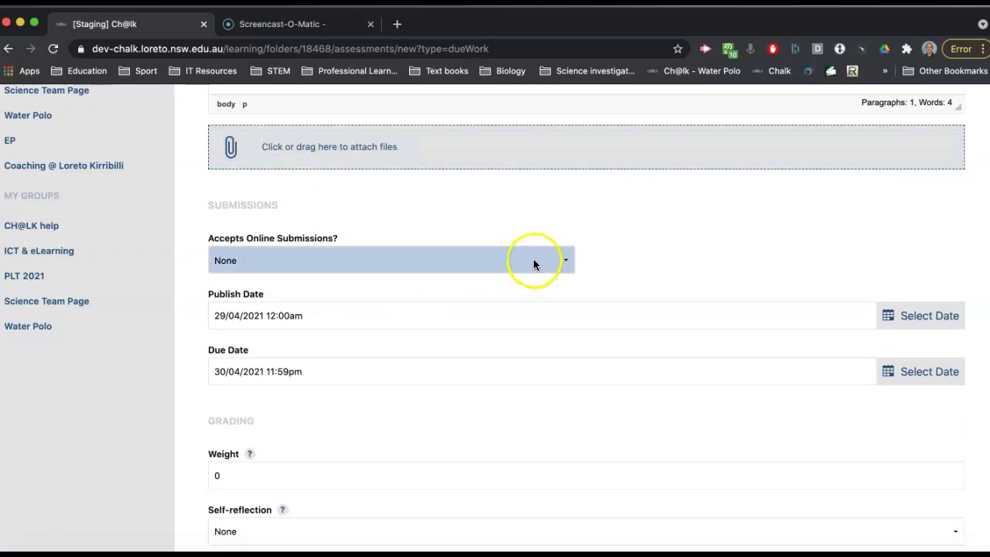
click(568, 263)
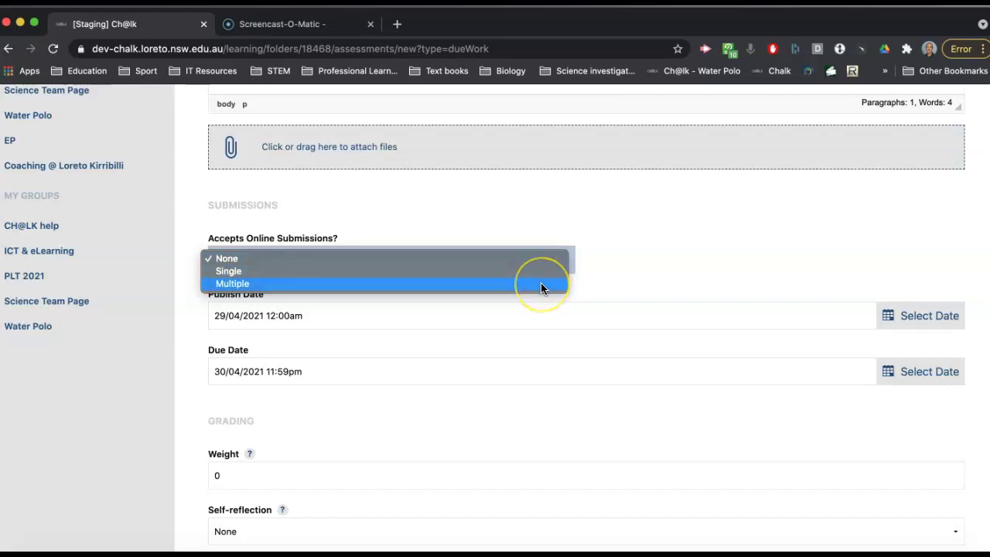
click(540, 285)
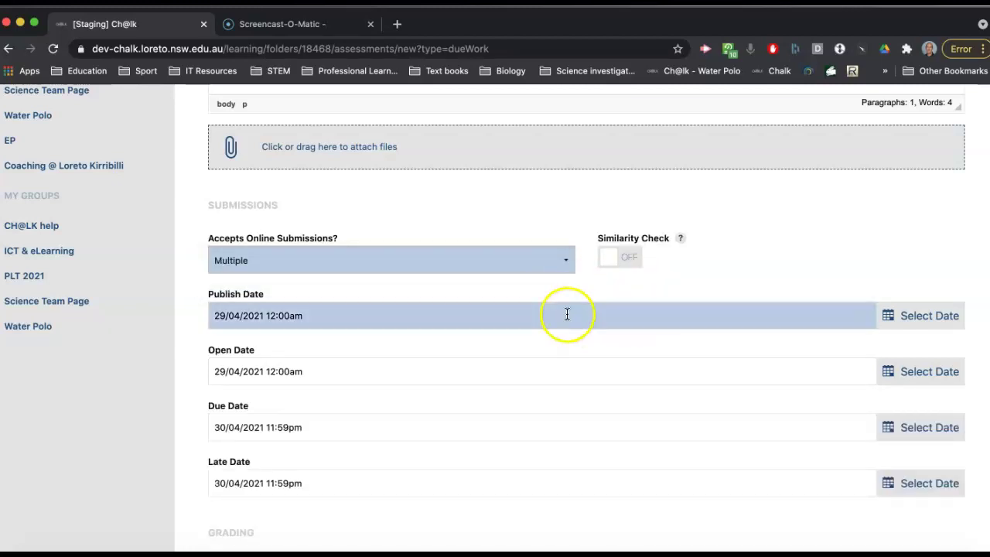
Review the due work's similarity check option and its publish, open, due and late dates
scroll(566, 313, down, 2)
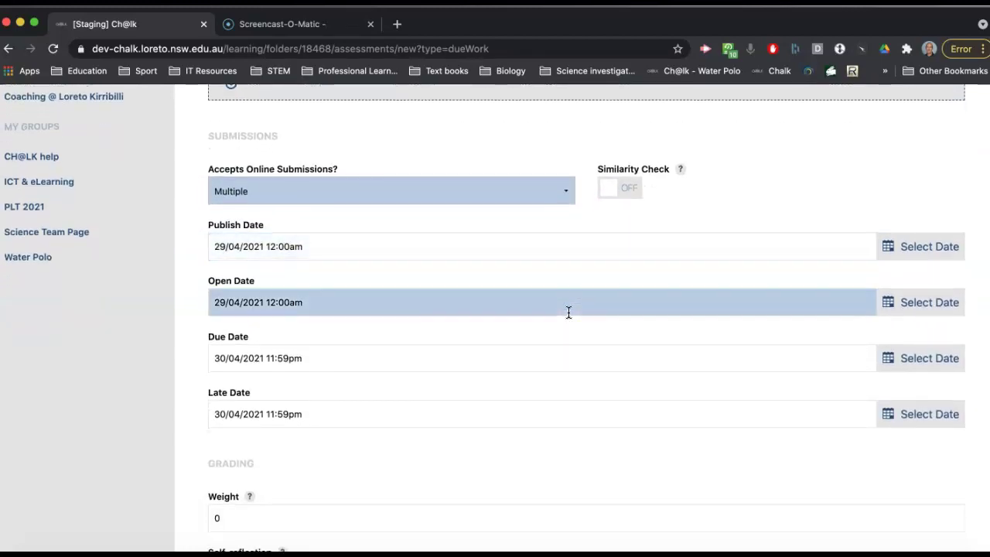
scroll(567, 311, down, 1)
click(464, 297)
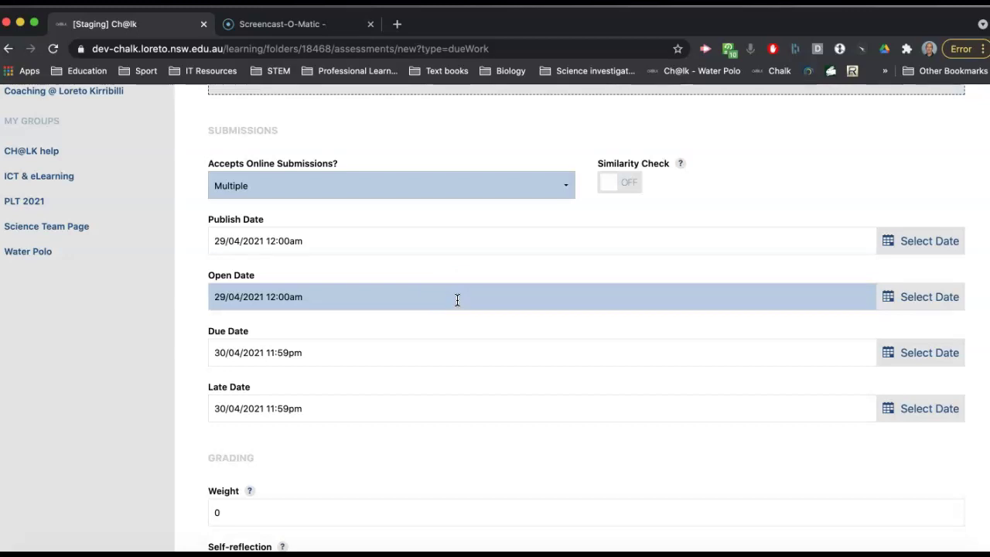
scroll(457, 300, down, 2)
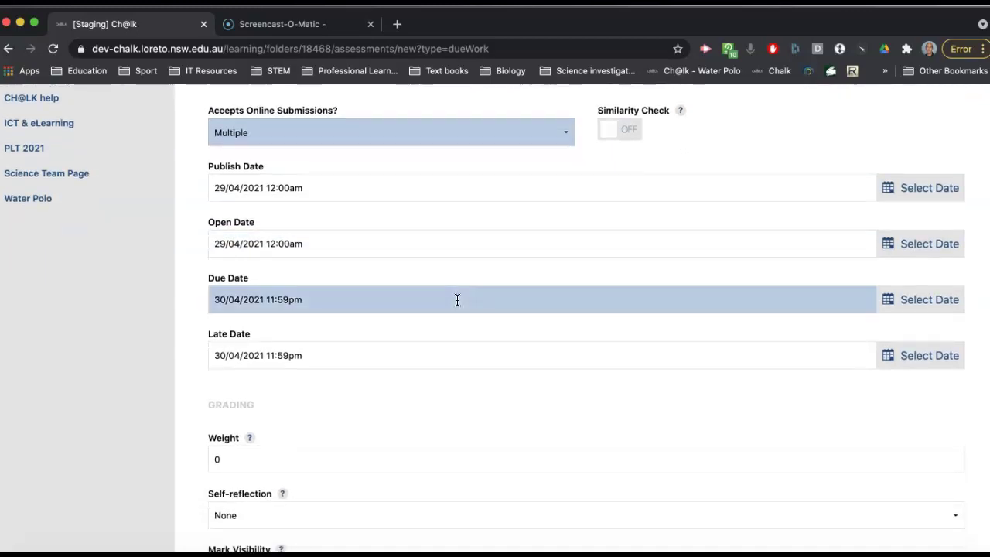
Set the due work's Self-reflection option to Self-reflection in its grading settings
scroll(457, 300, down, 4)
click(378, 210)
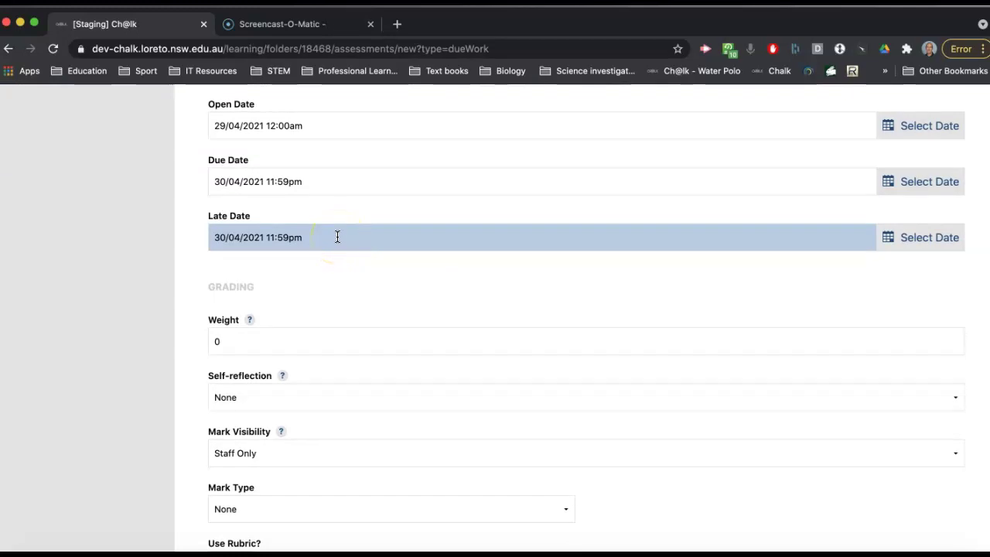
scroll(336, 235, down, 5)
click(307, 163)
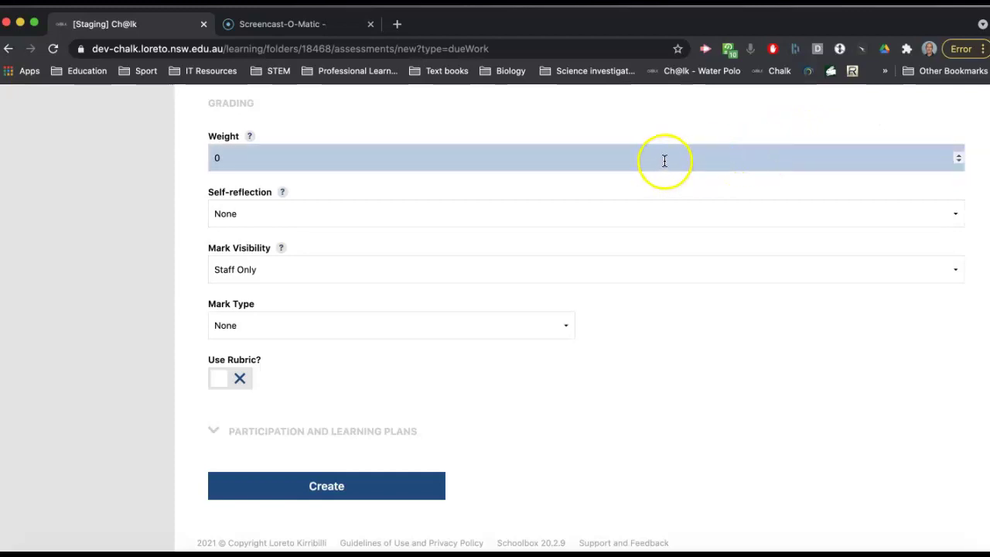
click(954, 217)
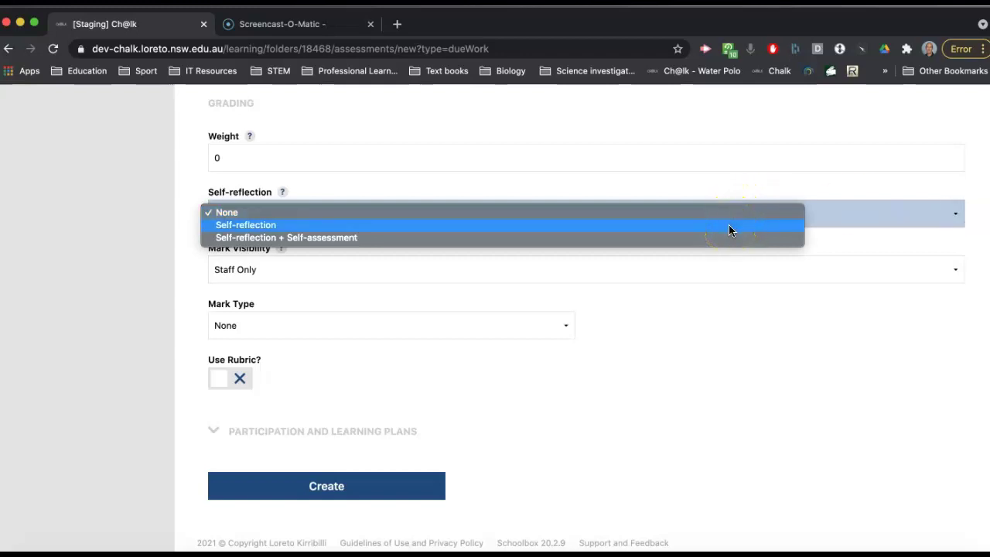
mouse_move(729, 226)
mouse_down()
mouse_move(722, 244)
mouse_move(726, 227)
mouse_up()
click(622, 260)
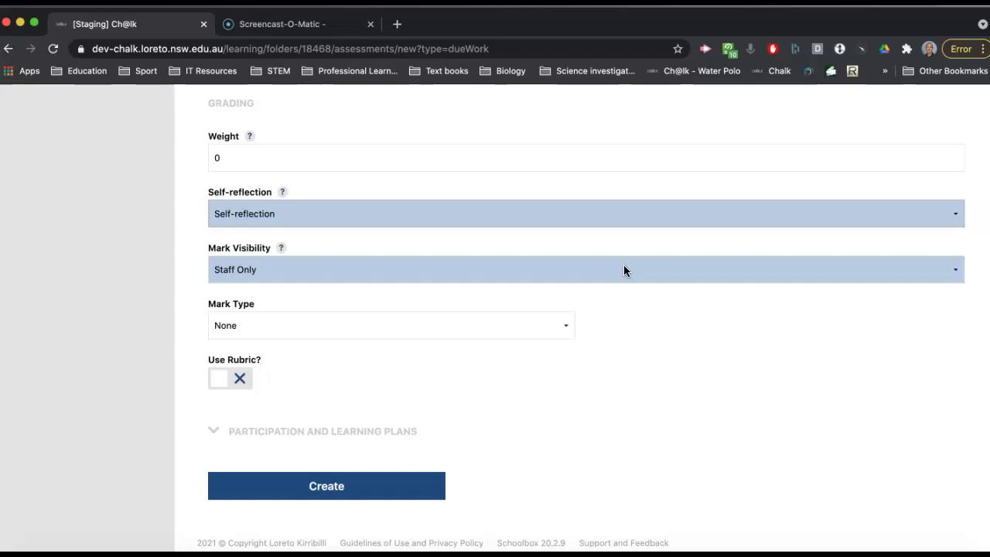
click(422, 214)
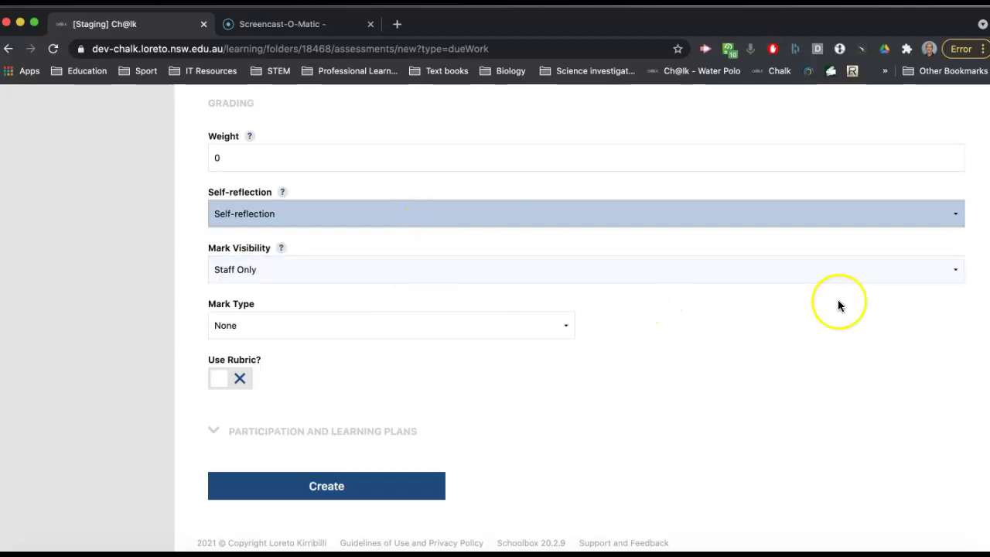
Review the due work's available options for mark visibility, mark type and rubric marking
click(955, 273)
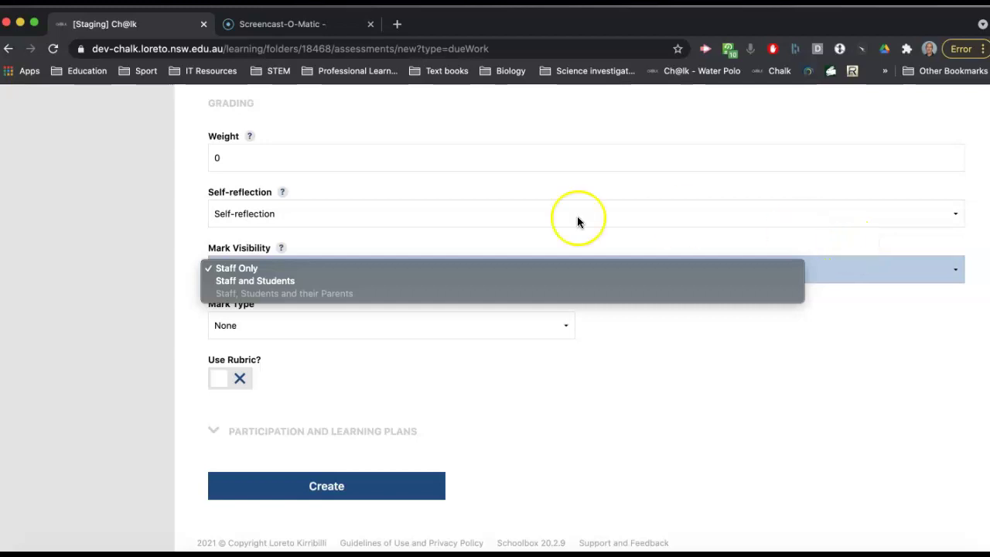
click(368, 246)
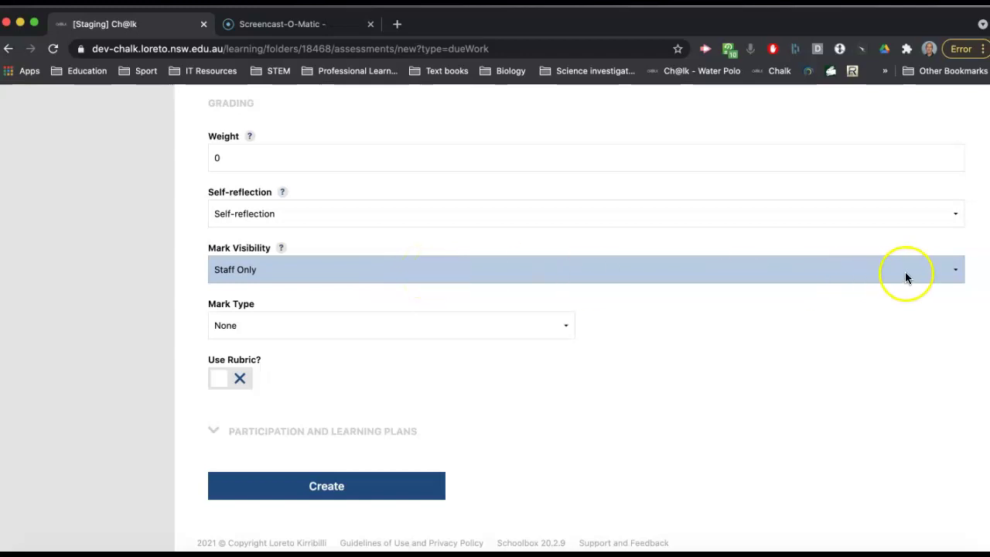
click(955, 271)
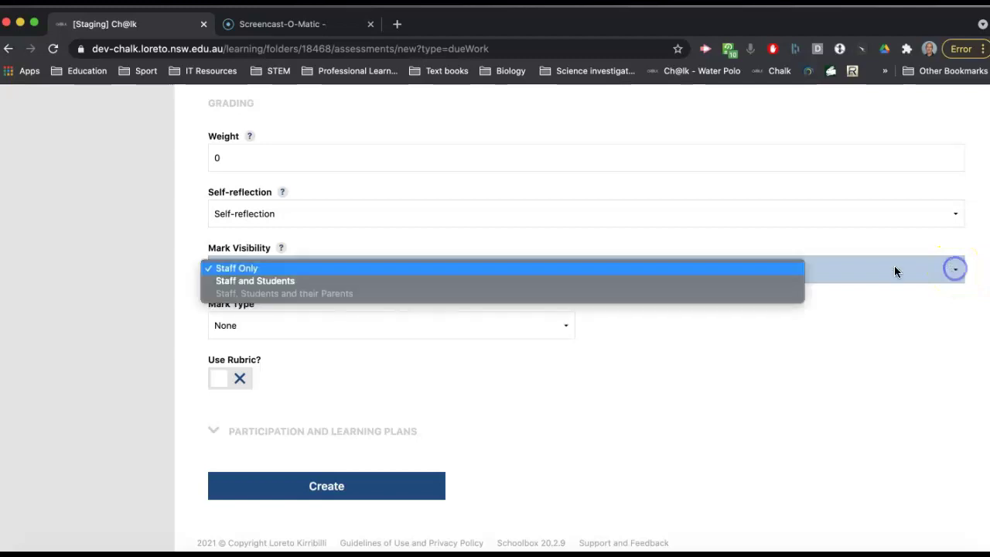
click(835, 367)
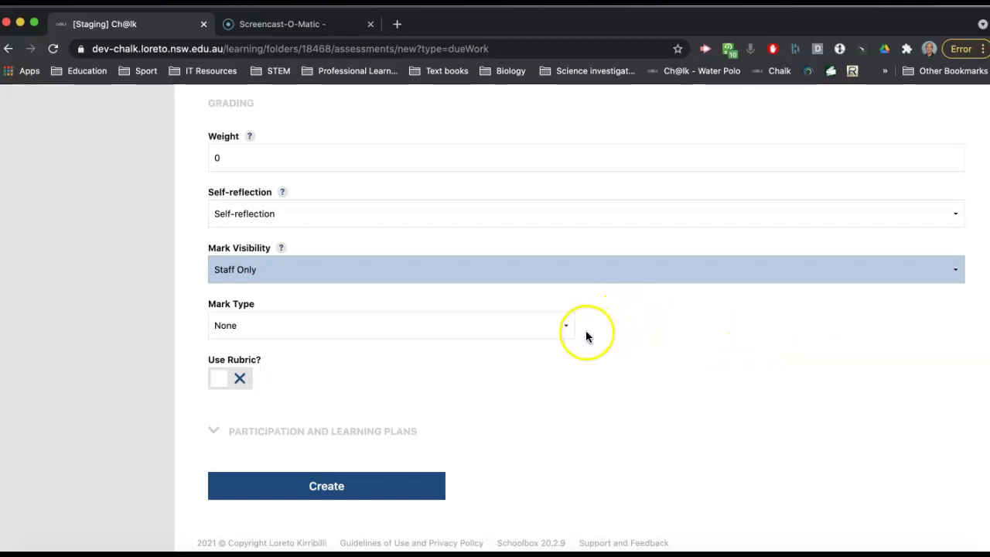
click(564, 325)
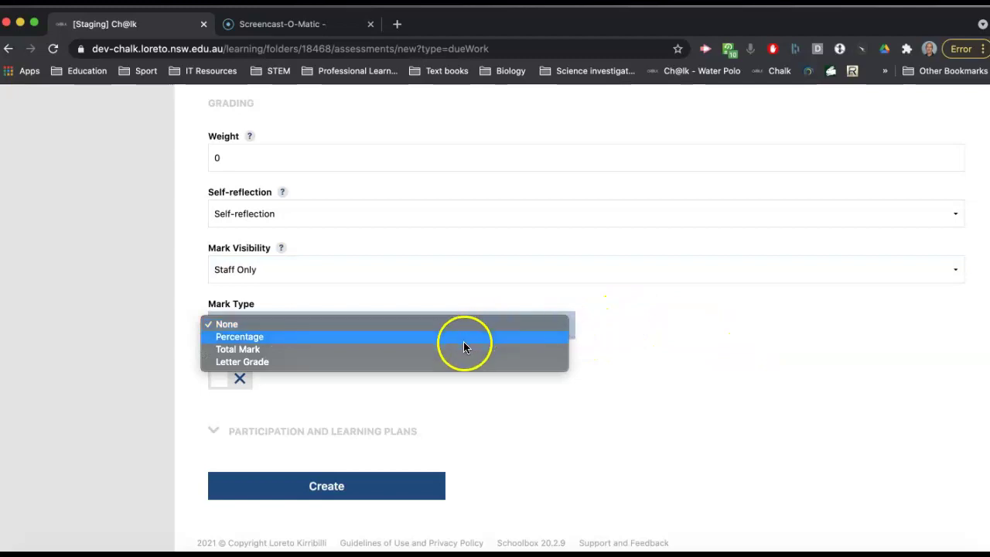
click(471, 422)
click(242, 376)
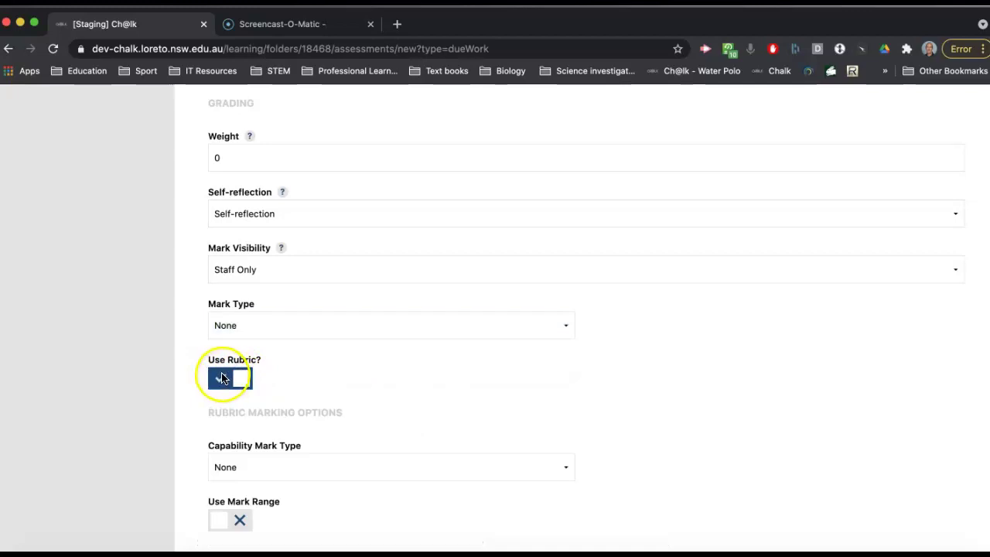
click(222, 379)
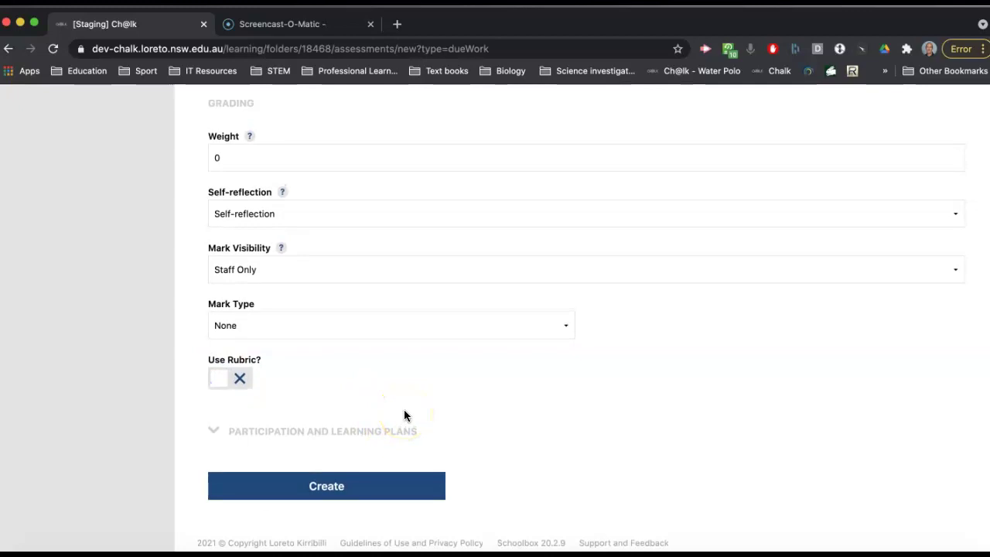
Create the Research paper due work and open its status view from the Biology class page
click(332, 486)
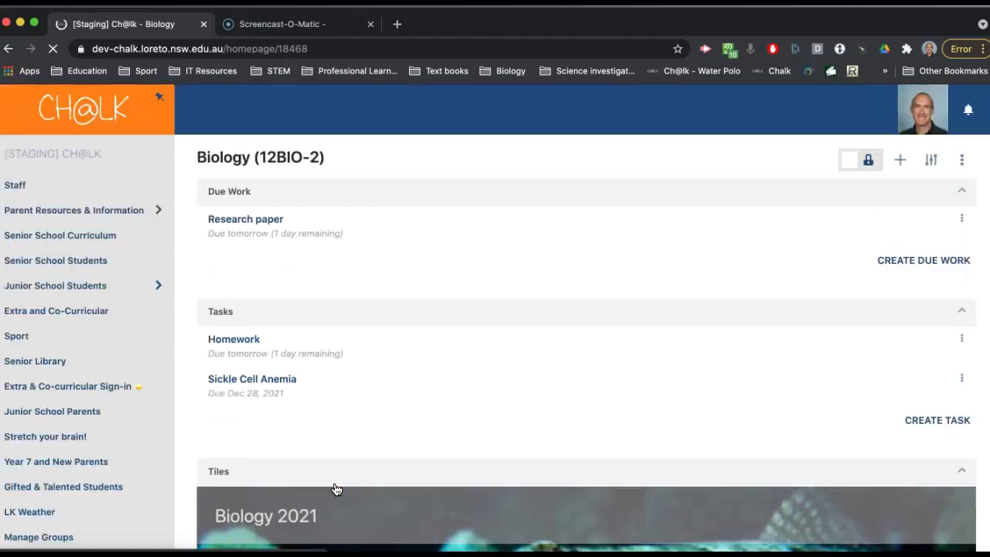
click(331, 389)
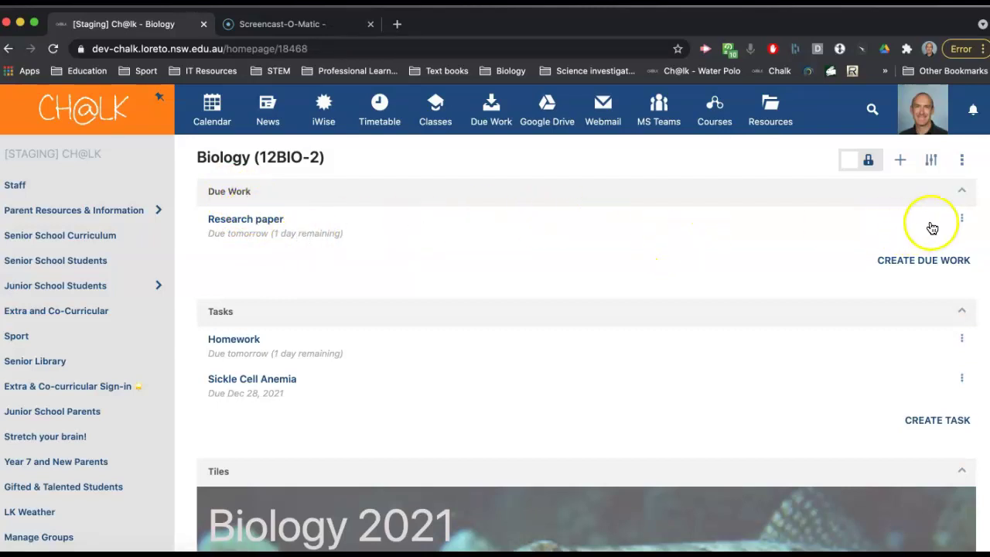
click(962, 221)
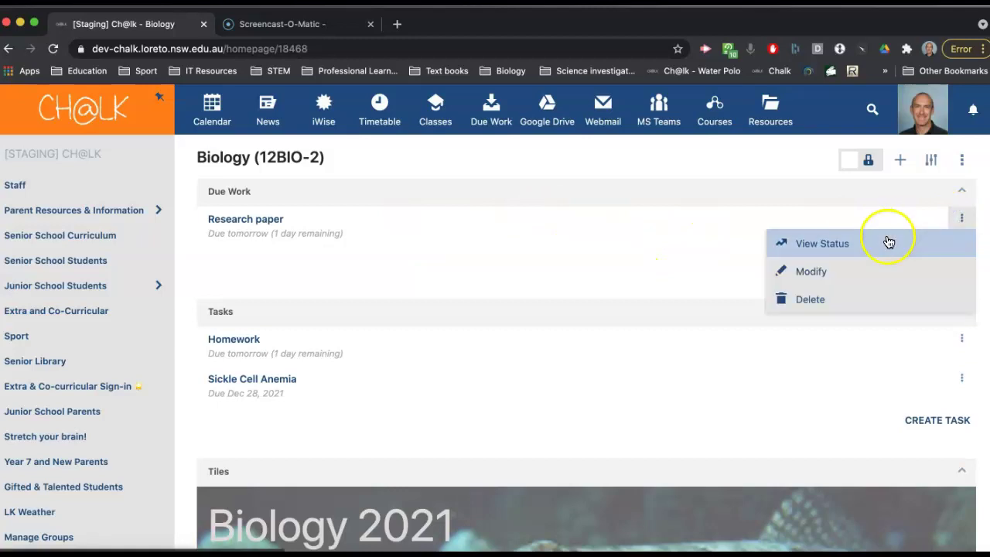
click(887, 242)
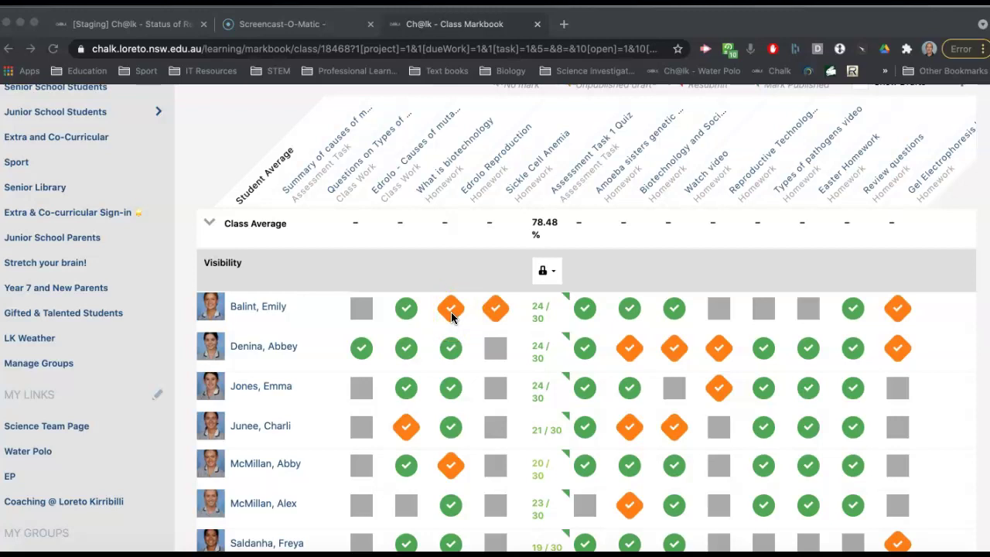
Examine the visibility options for the assessment marked out of 30 in the class markbook
click(377, 385)
click(554, 272)
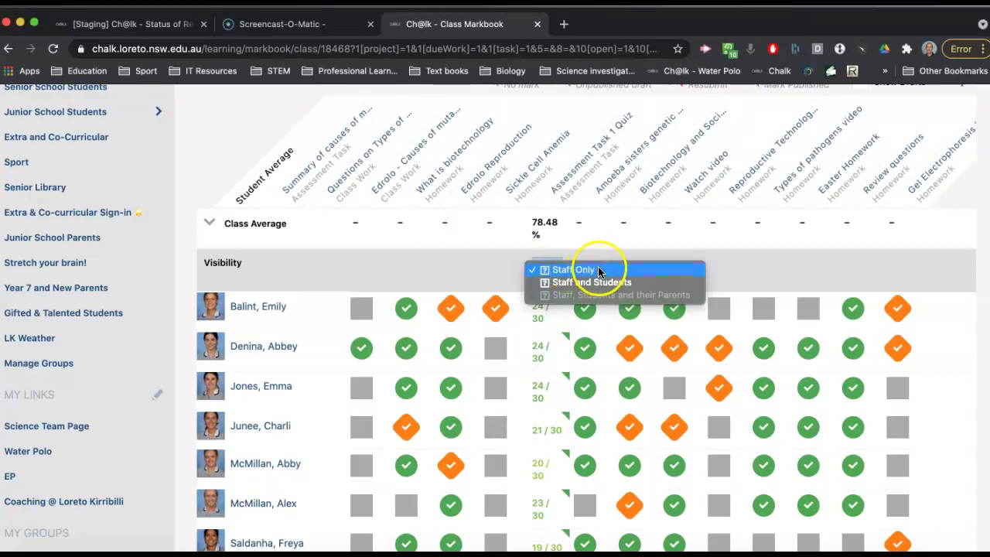